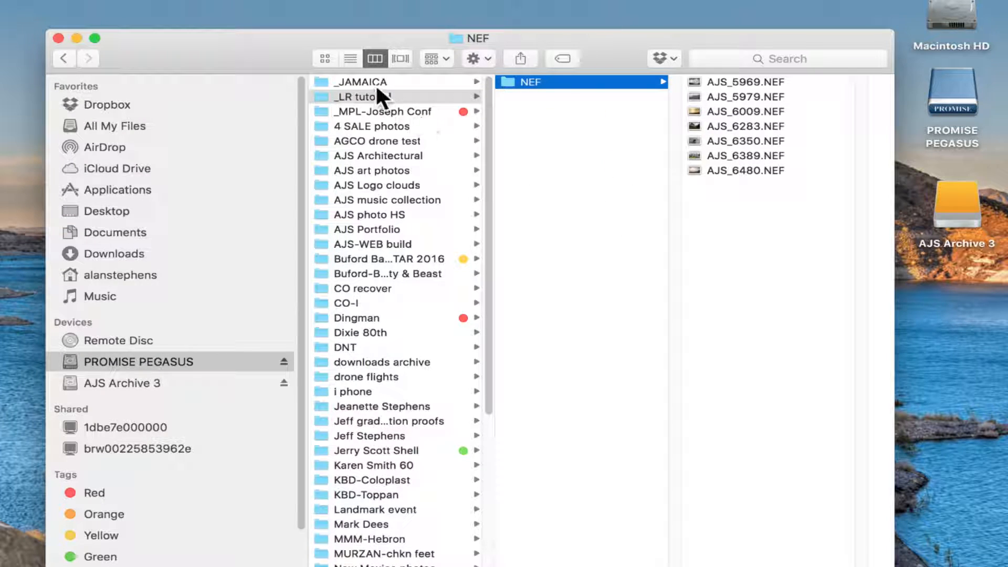
# Step: Preview AJS_6480.NEF in the NEF folder, then return to the _LR tutorial folder
pyautogui.click(760, 170)
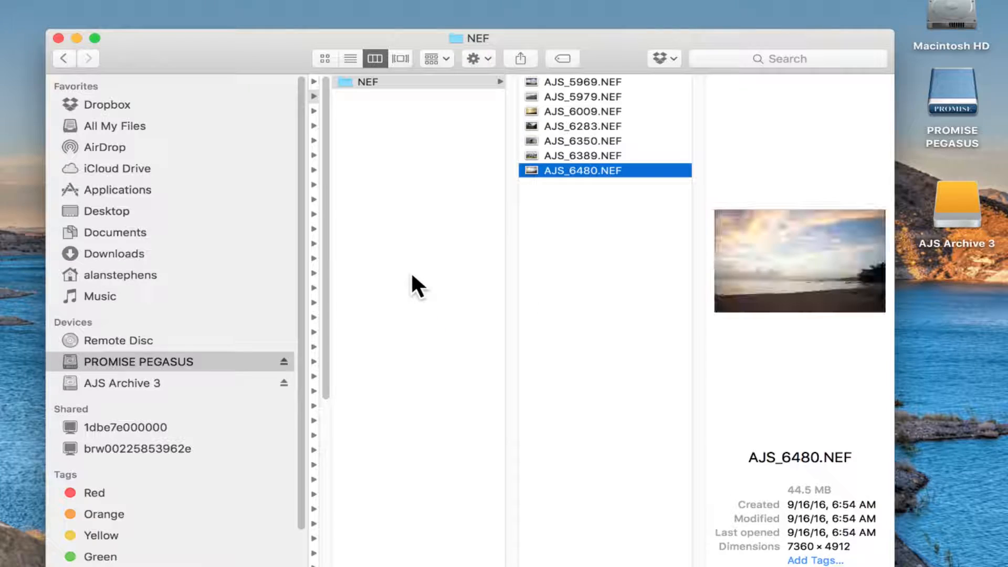
pyautogui.hscroll(-5, 414, 276)
pyautogui.press('Left')
pyautogui.press('Left')
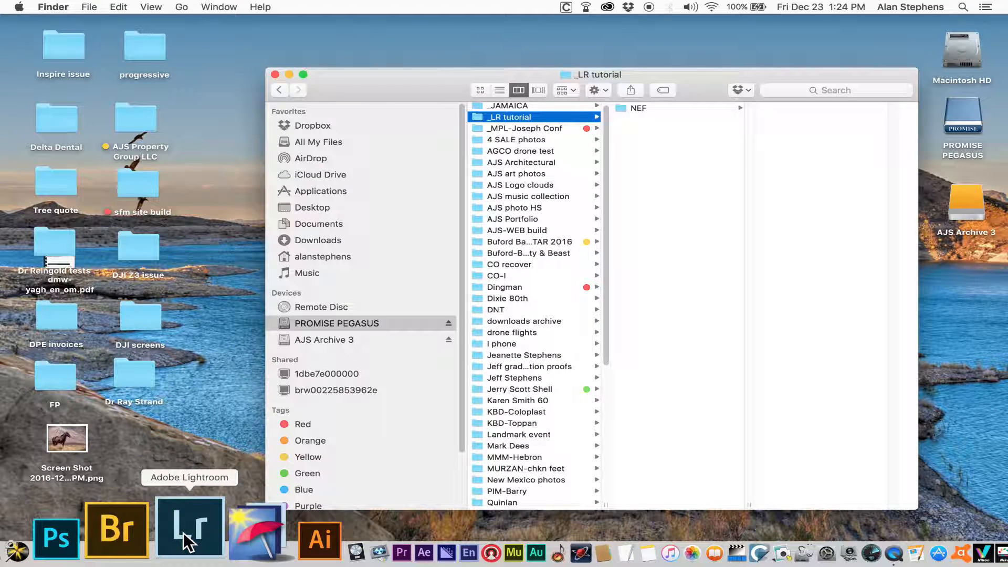
# Step: Switch to Lightroom and start creating a new catalog in place of the missing one
pyautogui.click(184, 532)
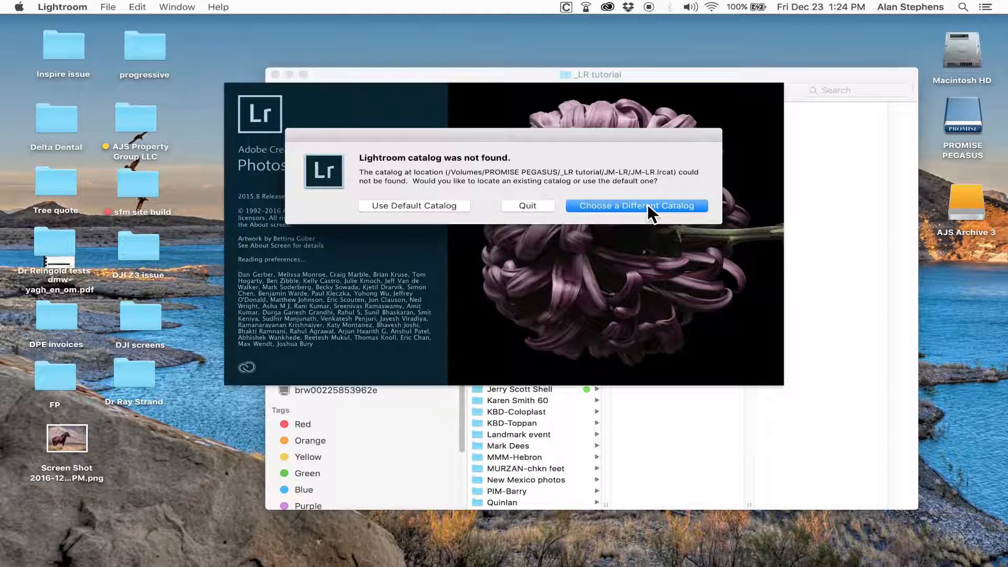
pyautogui.click(616, 205)
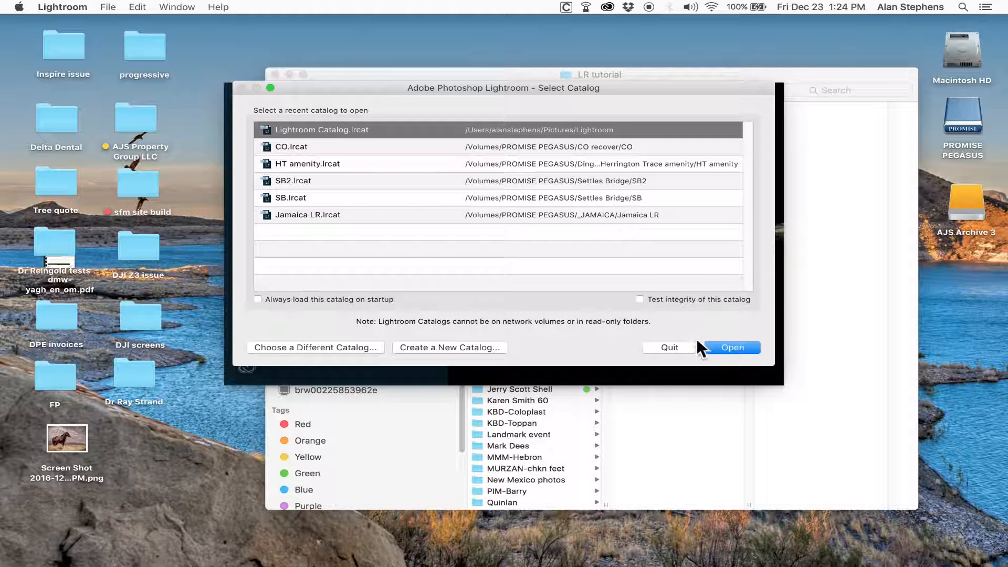
pyautogui.click(444, 347)
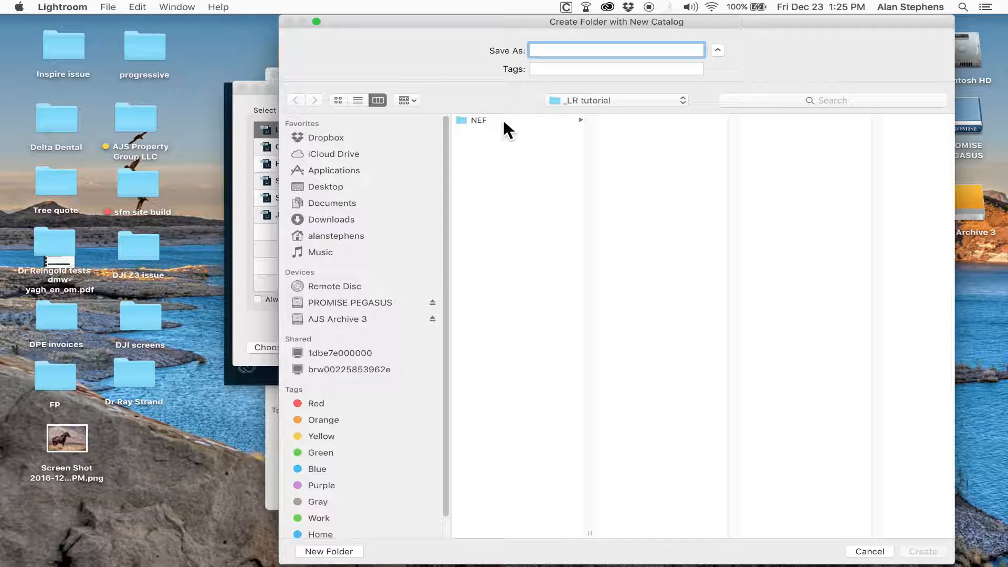
# Step: Create a catalog named JM-LR in the _LR tutorial folder on the PROMISE PEGASUS drive
pyautogui.click(680, 100)
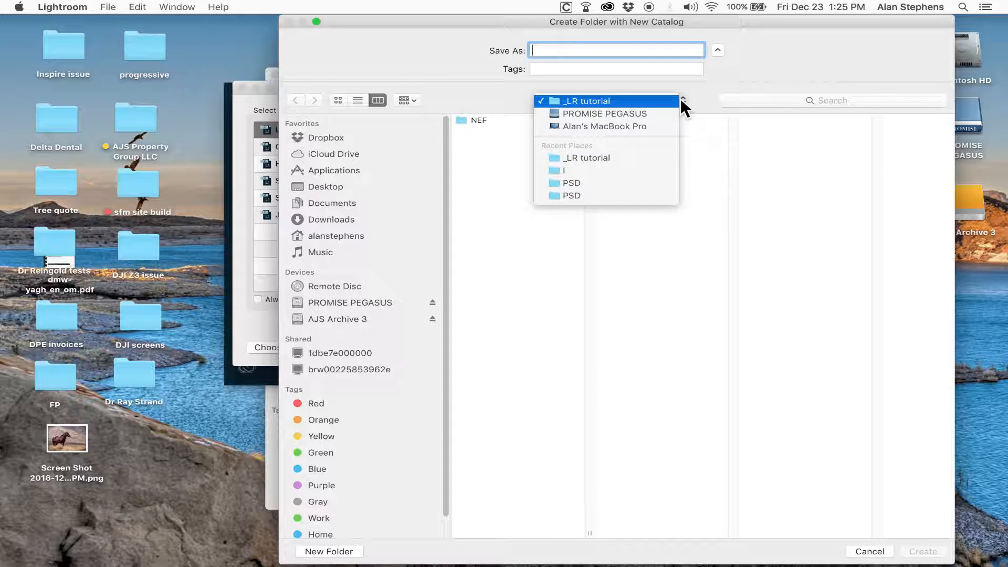
pyautogui.click(550, 101)
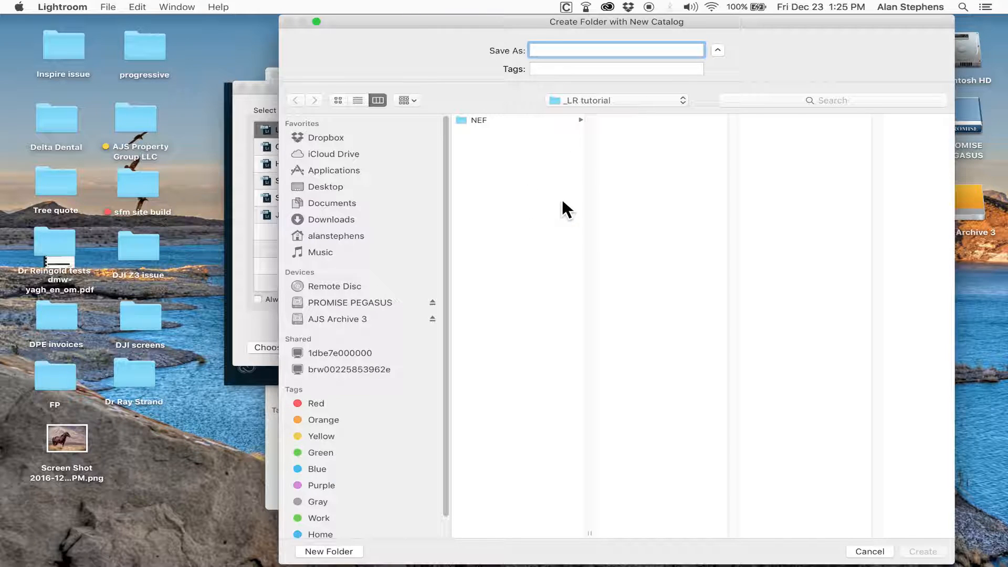
pyautogui.write('JM-LR')
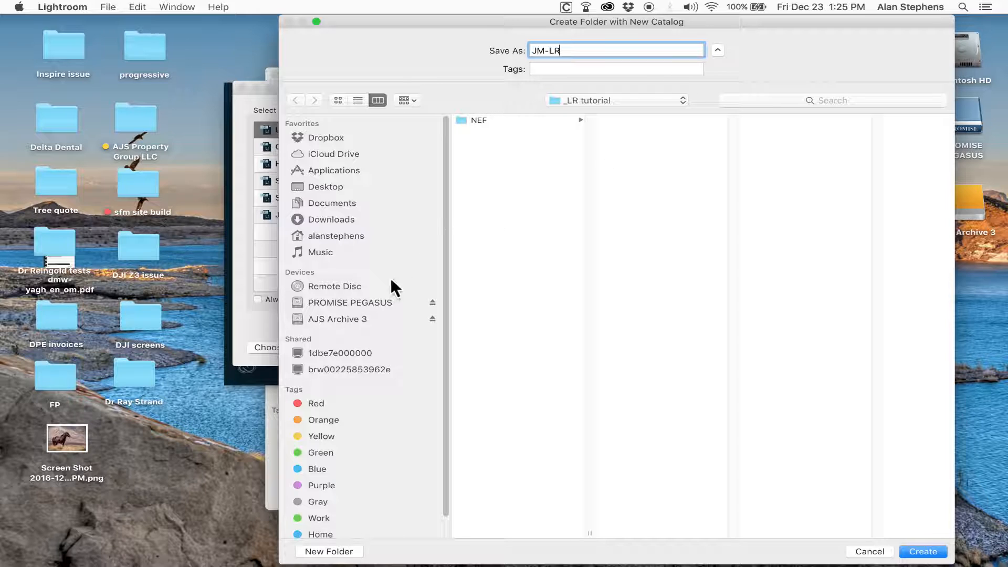
pyautogui.click(357, 300)
pyautogui.click(508, 131)
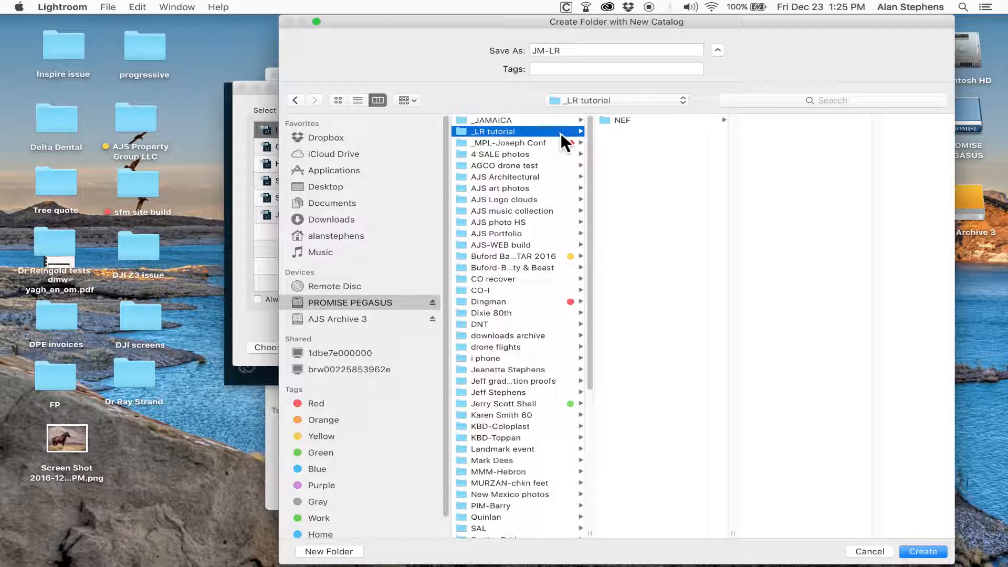
pyautogui.click(935, 552)
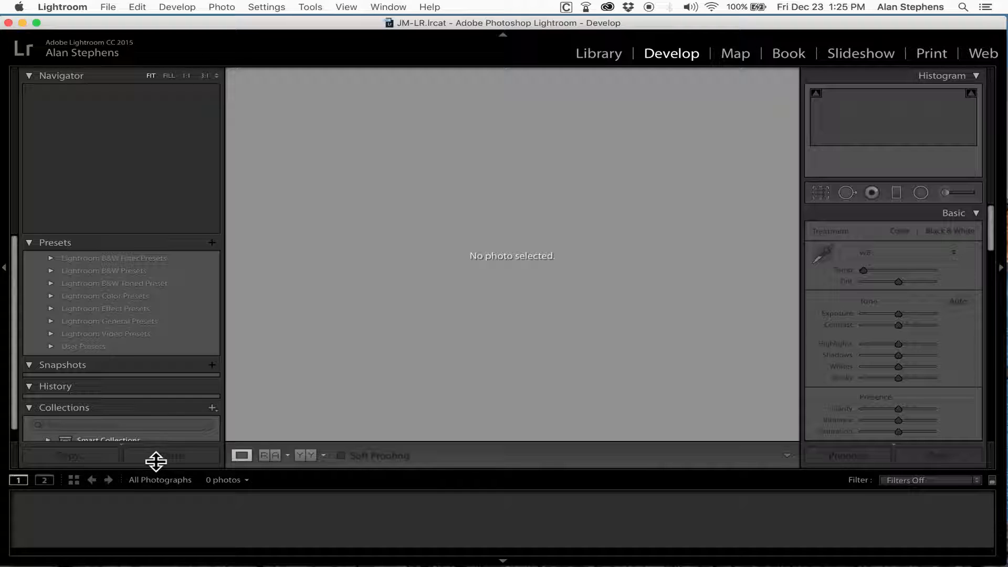
# Step: Start a photo import from the Library module with the NEF folder inside _LR tutorial as the source
pyautogui.click(599, 55)
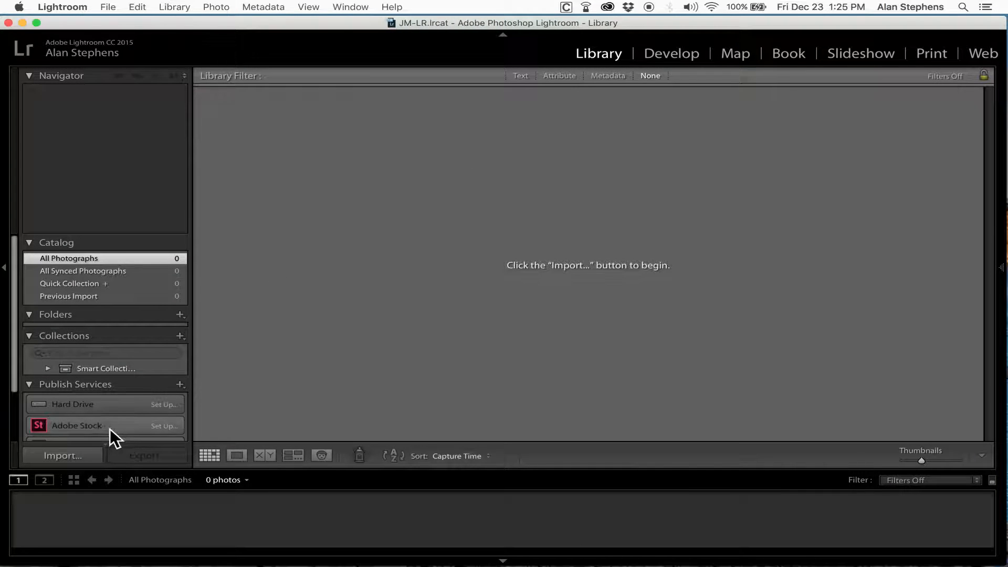
pyautogui.click(58, 455)
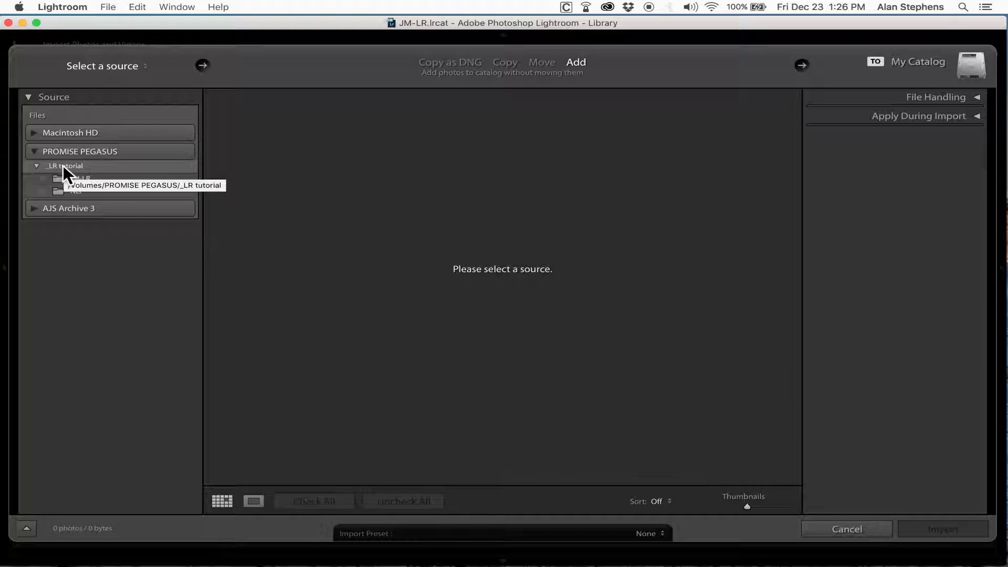
pyautogui.click(38, 166)
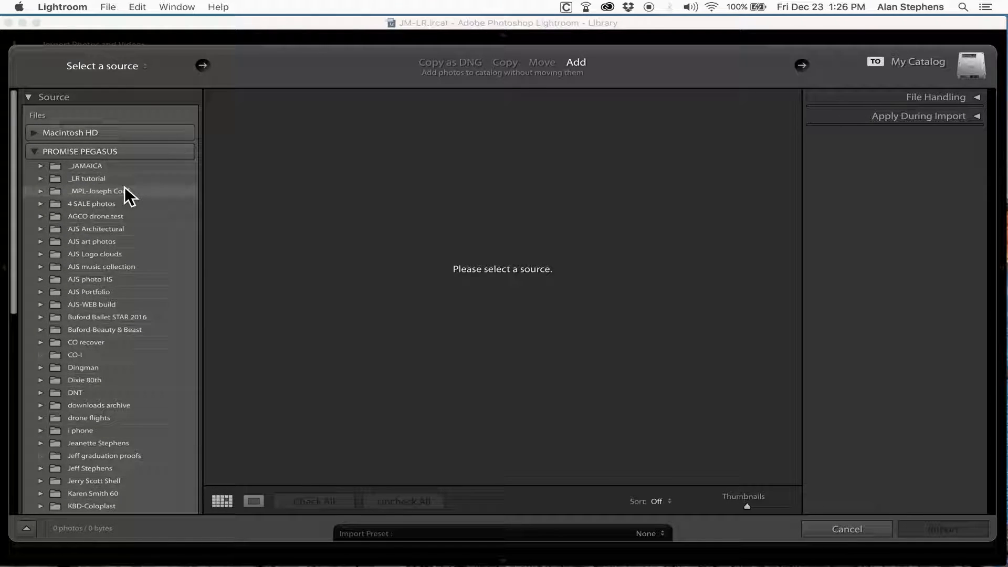
pyautogui.click(83, 178)
pyautogui.click(41, 178)
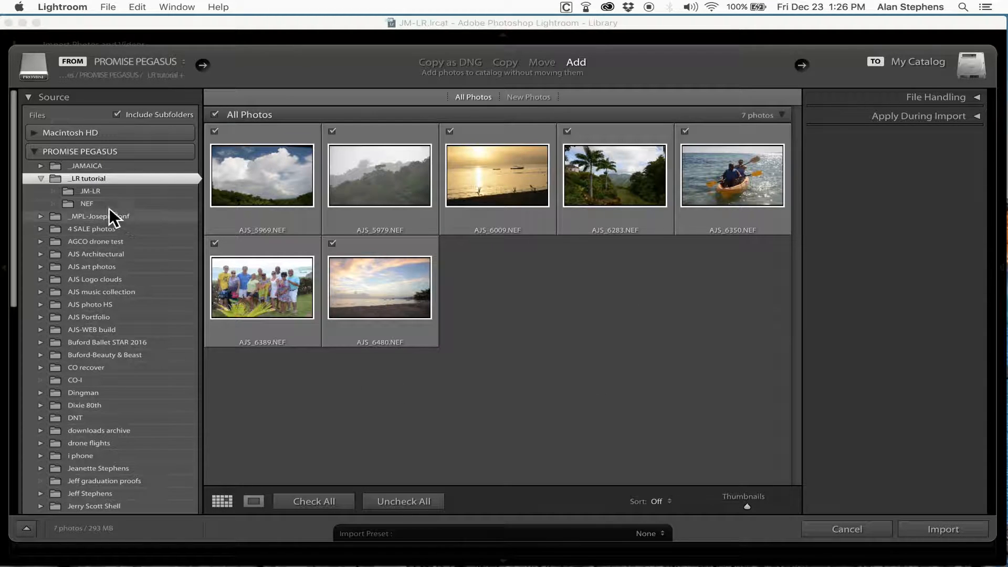
pyautogui.click(86, 204)
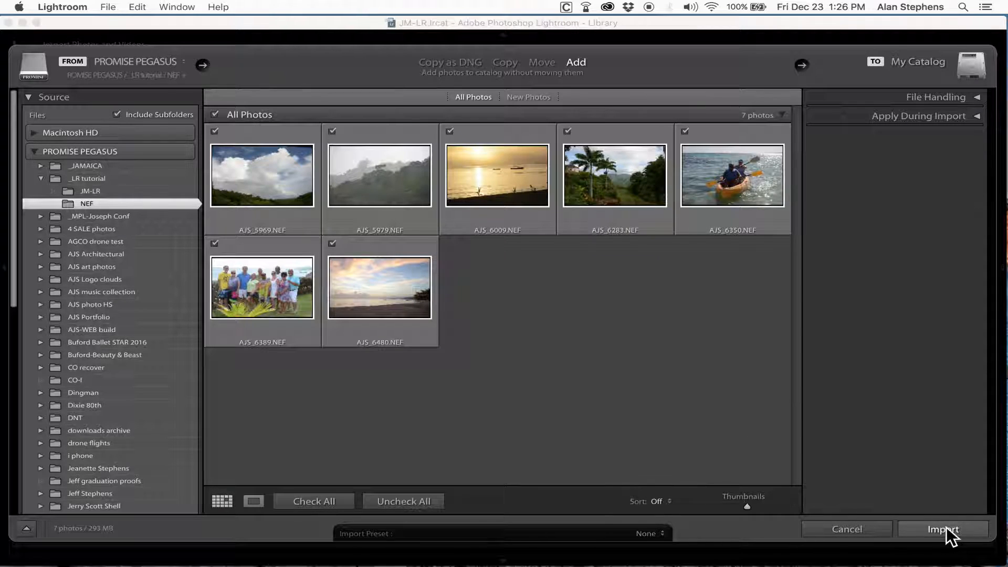
# Step: Import all seven NEF photos into the catalog, keeping AJS_5979.NEF included
pyautogui.click(332, 131)
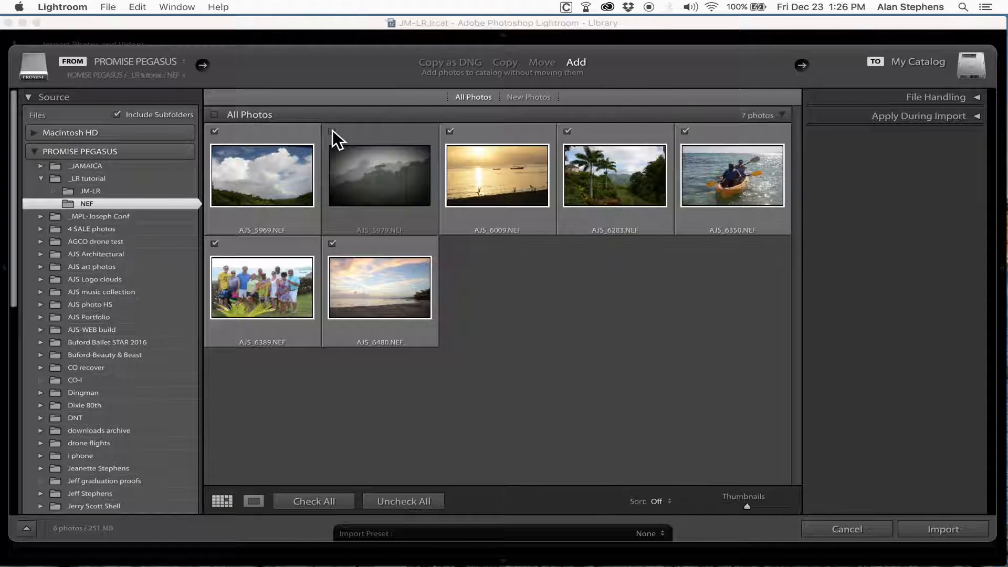
pyautogui.click(332, 132)
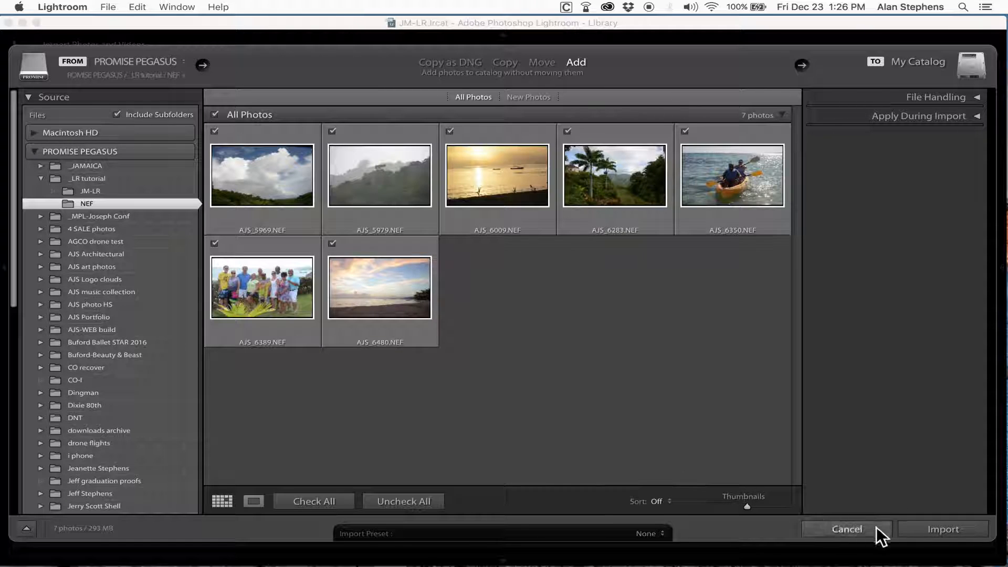
pyautogui.click(944, 528)
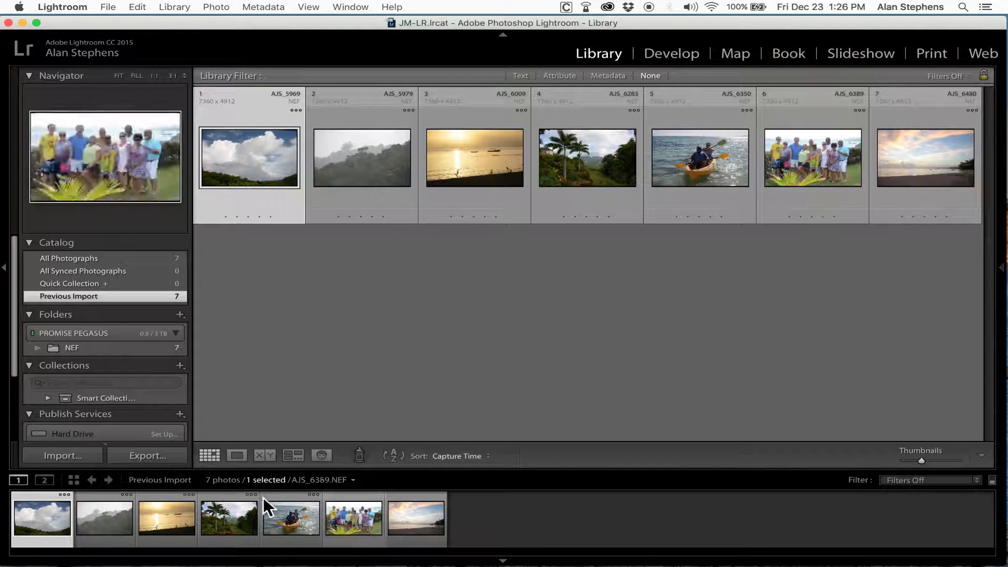
# Step: In the Develop module, set the exposure to −0.15 on AJS_5969 and −1.05 on the sunset photo AJS_6009
pyautogui.click(671, 55)
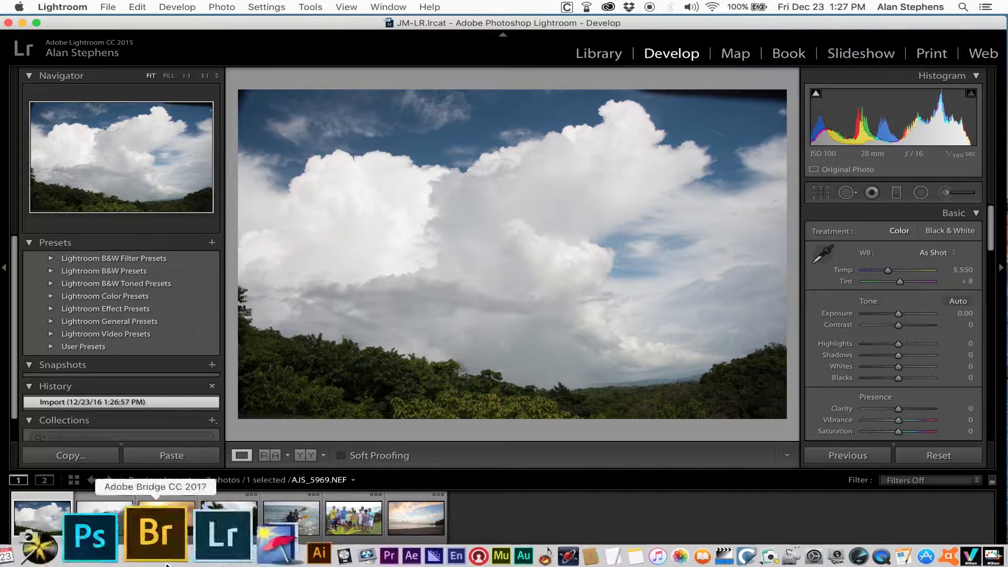
pyautogui.moveTo(893, 312); pyautogui.dragTo(891, 312)
pyautogui.click(110, 521)
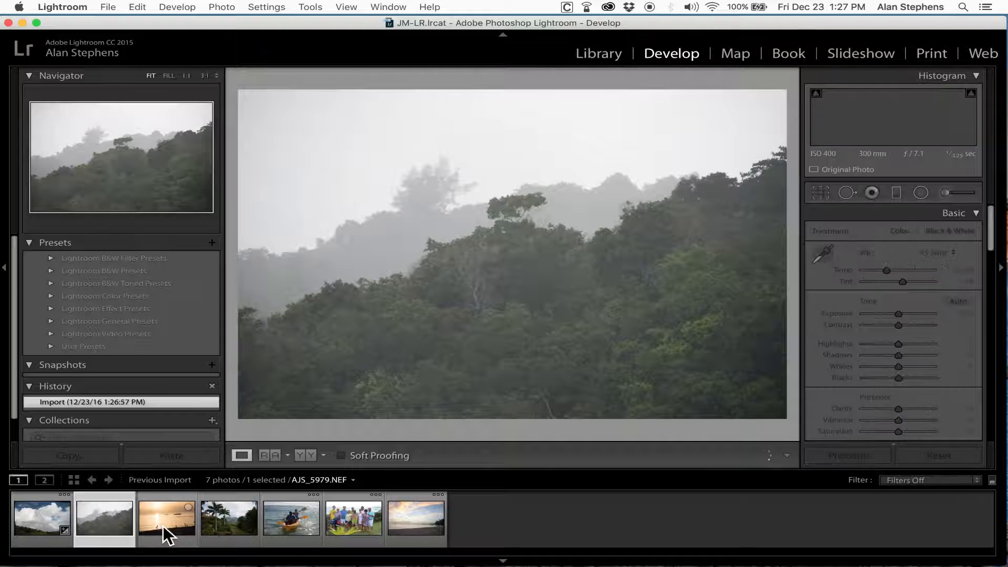
pyautogui.click(168, 525)
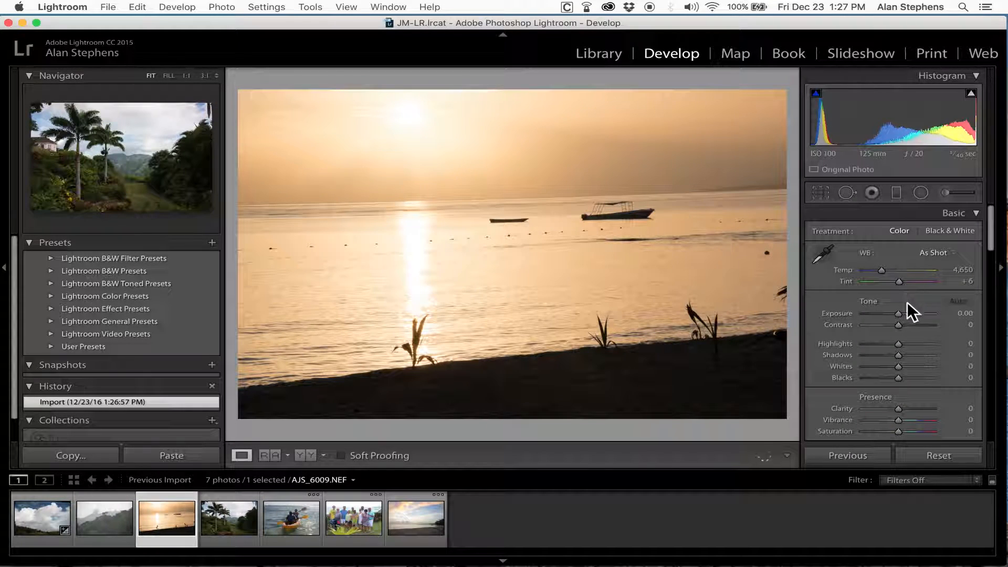
pyautogui.moveTo(896, 310); pyautogui.dragTo(890, 312)
# Step: Set the highlights to −66 and the shadows to about +78 on the kayak photo AJS_6350
pyautogui.click(220, 533)
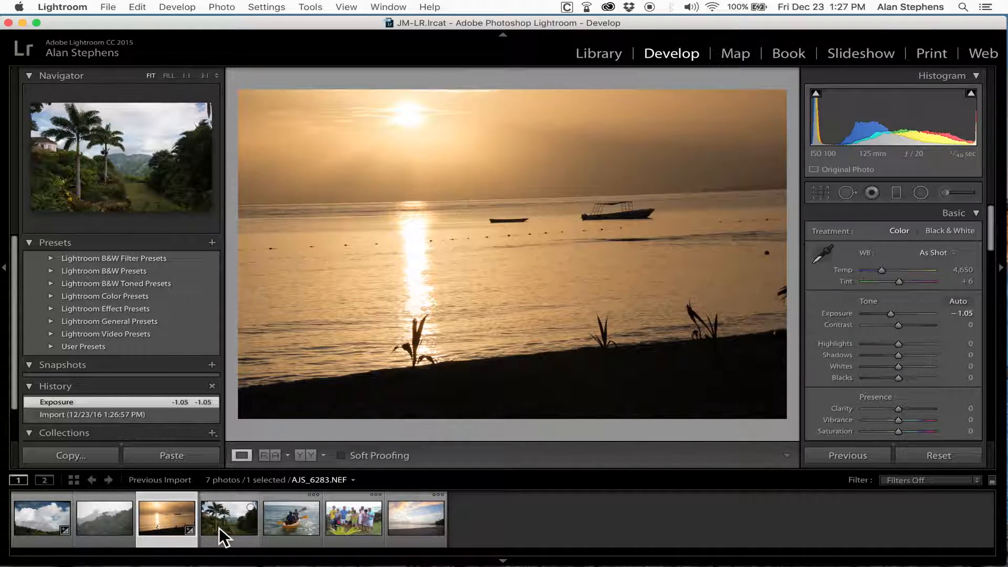
pyautogui.click(294, 508)
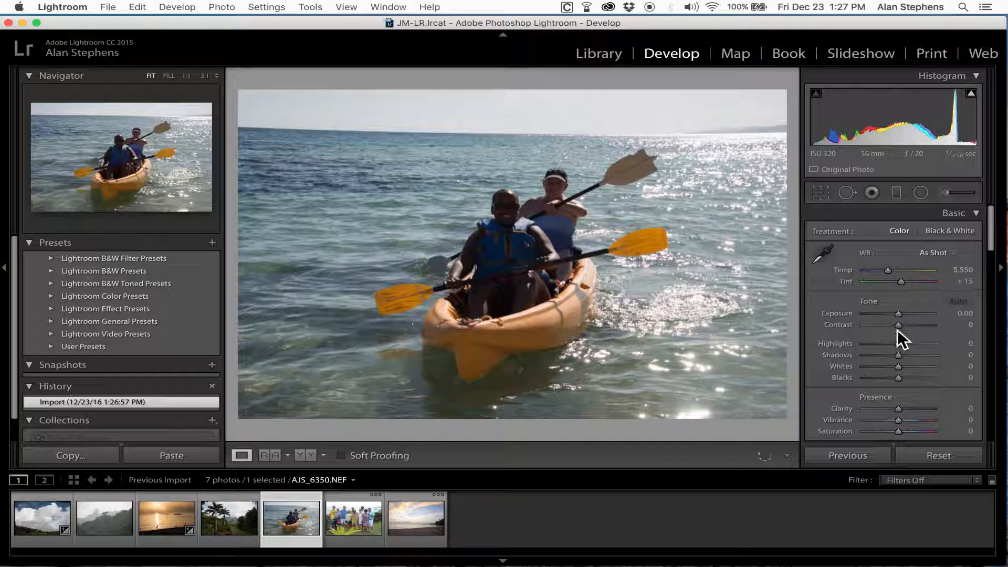
pyautogui.moveTo(895, 344); pyautogui.dragTo(924, 355)
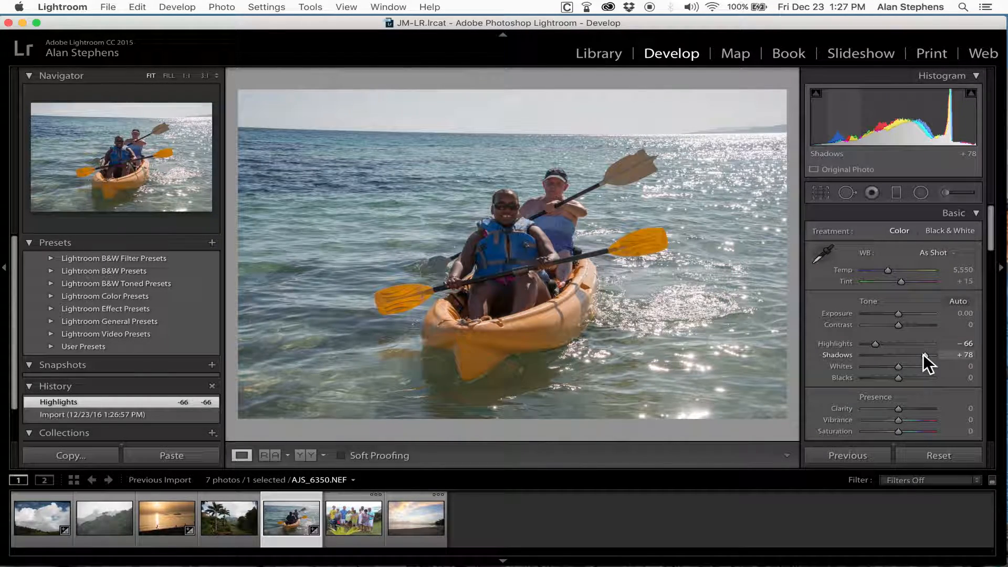
# Step: On the group photo AJS_6389, set highlights to −61, shadows to +27 and contrast to about +49
pyautogui.click(362, 522)
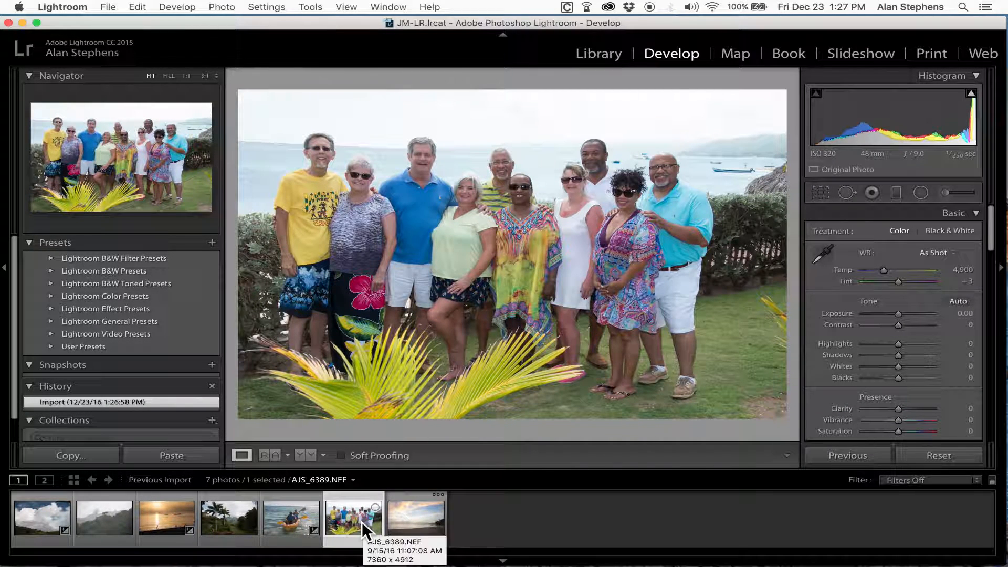
pyautogui.moveTo(901, 339); pyautogui.dragTo(878, 341)
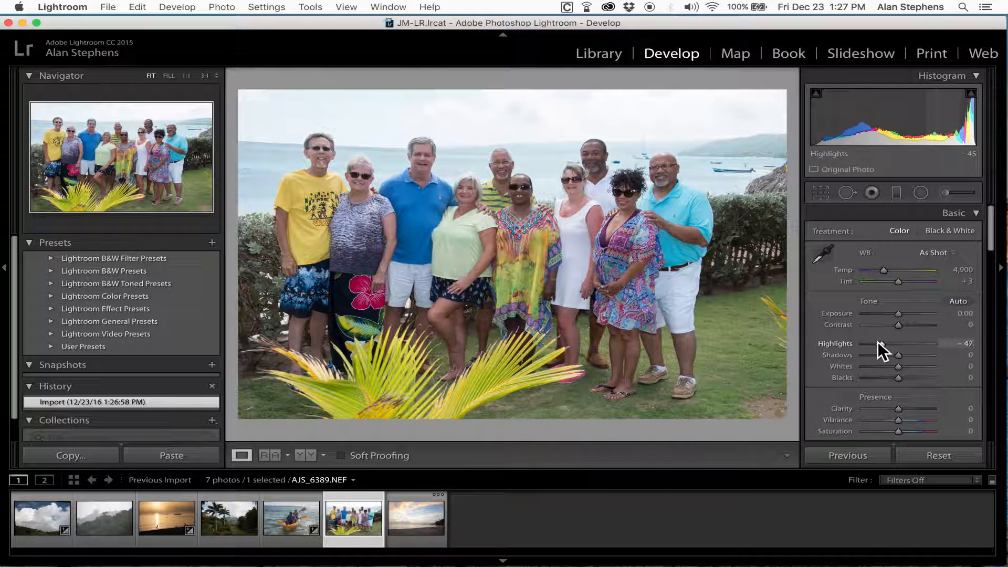
pyautogui.click(913, 355)
pyautogui.click(909, 355)
pyautogui.moveTo(906, 325); pyautogui.dragTo(917, 325)
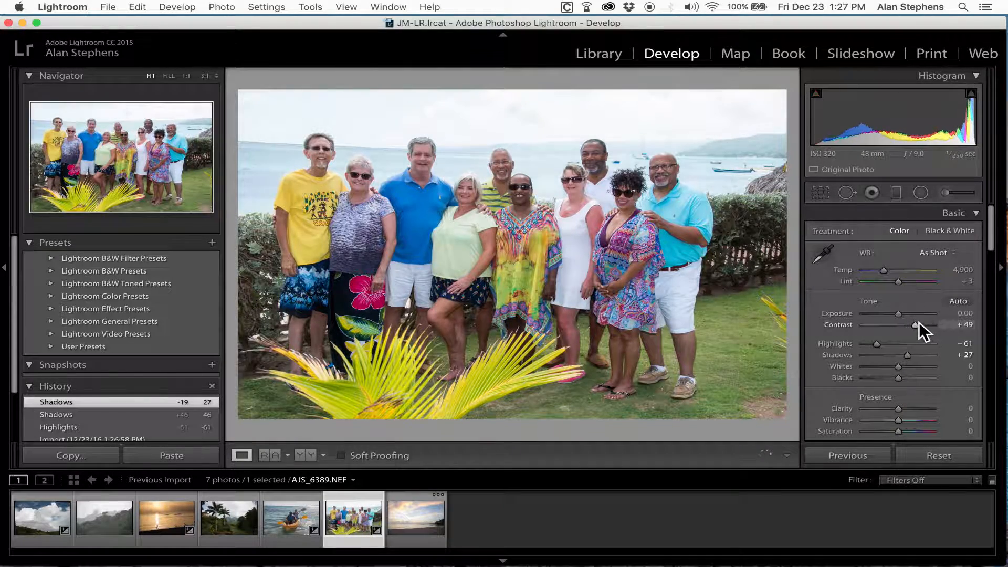
# Step: Set the exposure of the beach photo AJS_6480 to −1.15 and clear the photo selection
pyautogui.click(421, 523)
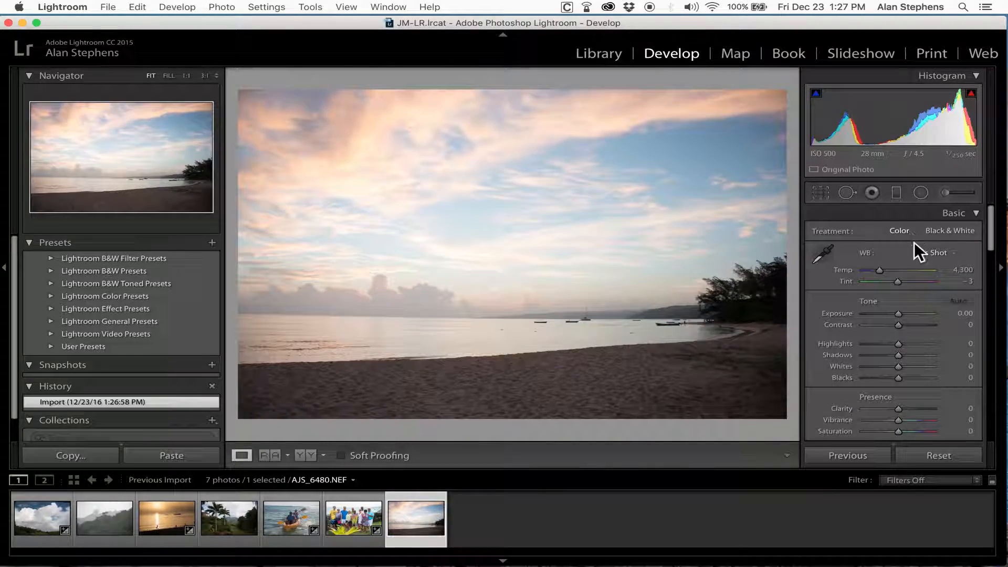
pyautogui.moveTo(897, 313); pyautogui.dragTo(890, 313)
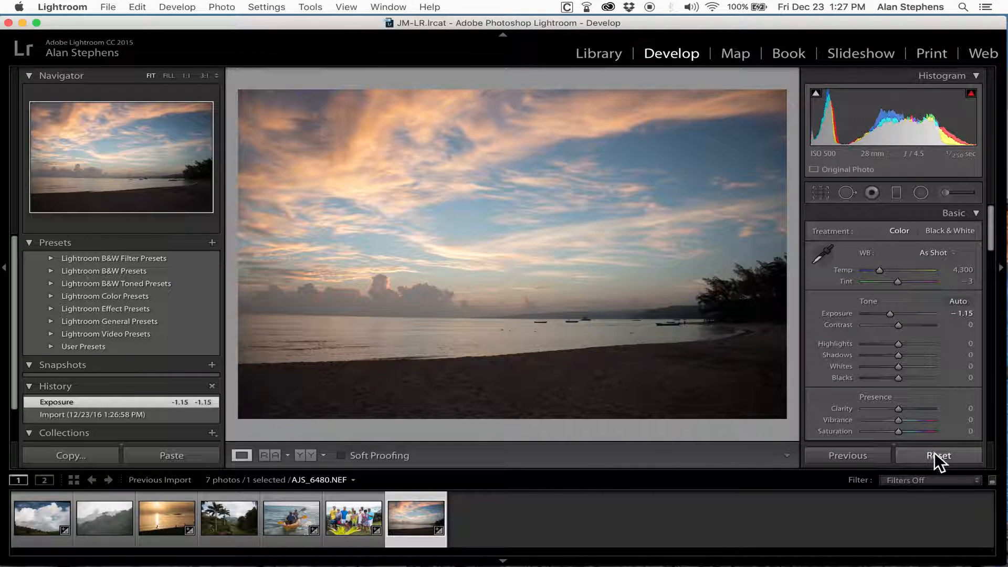
pyautogui.click(487, 527)
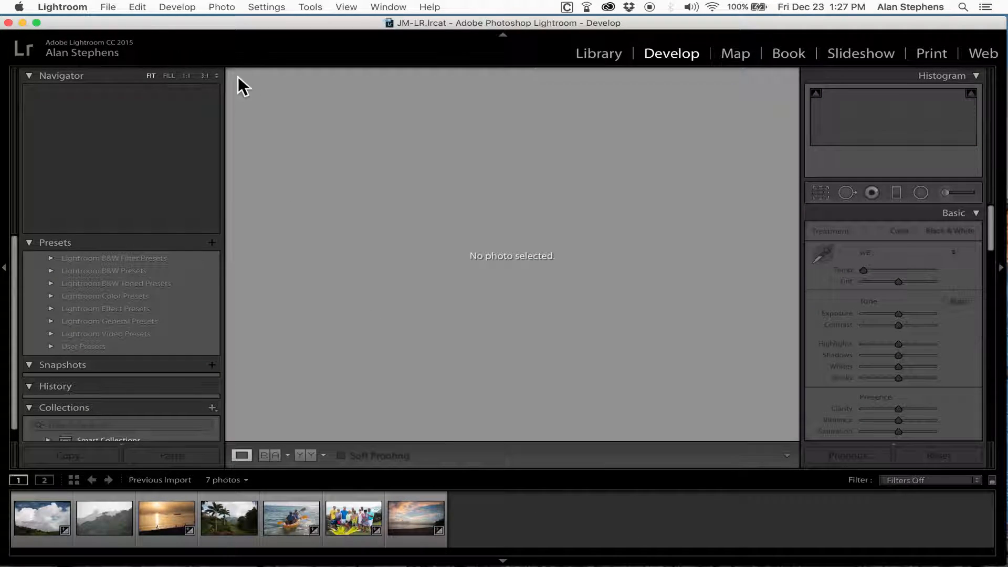
# Step: Select all the photos in the filmstrip and open the export settings for them
pyautogui.click(138, 7)
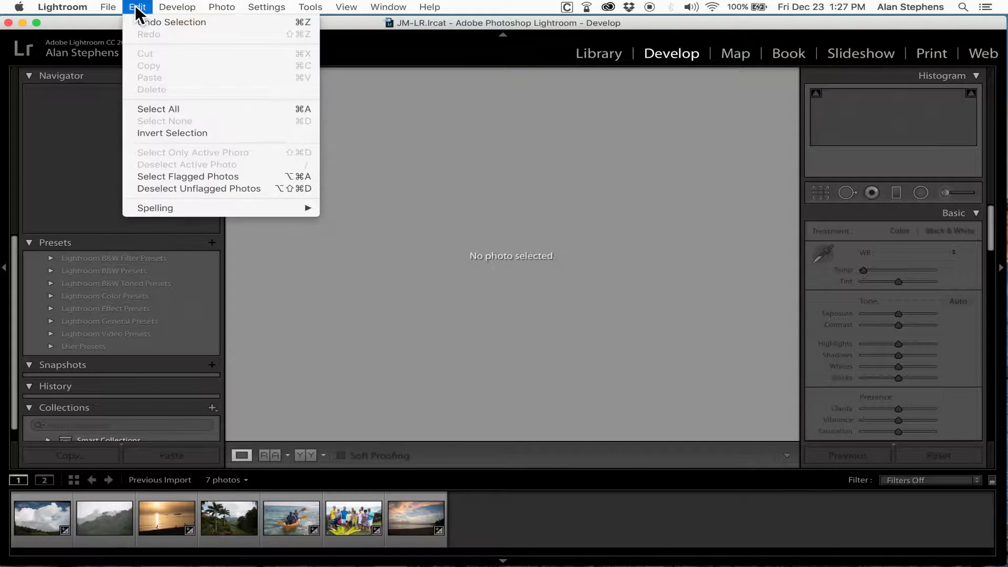
pyautogui.click(159, 109)
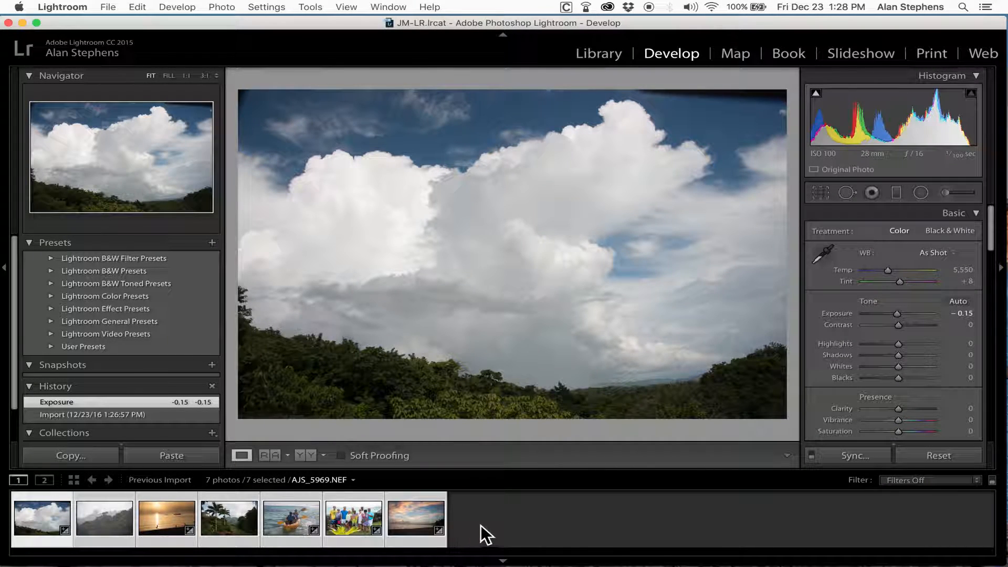
pyautogui.click(107, 6)
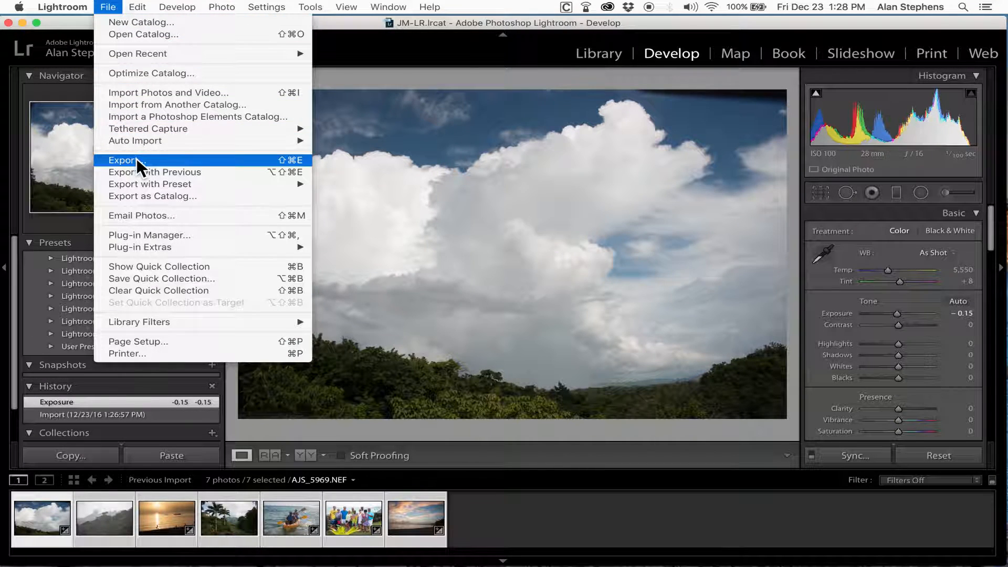
pyautogui.click(177, 162)
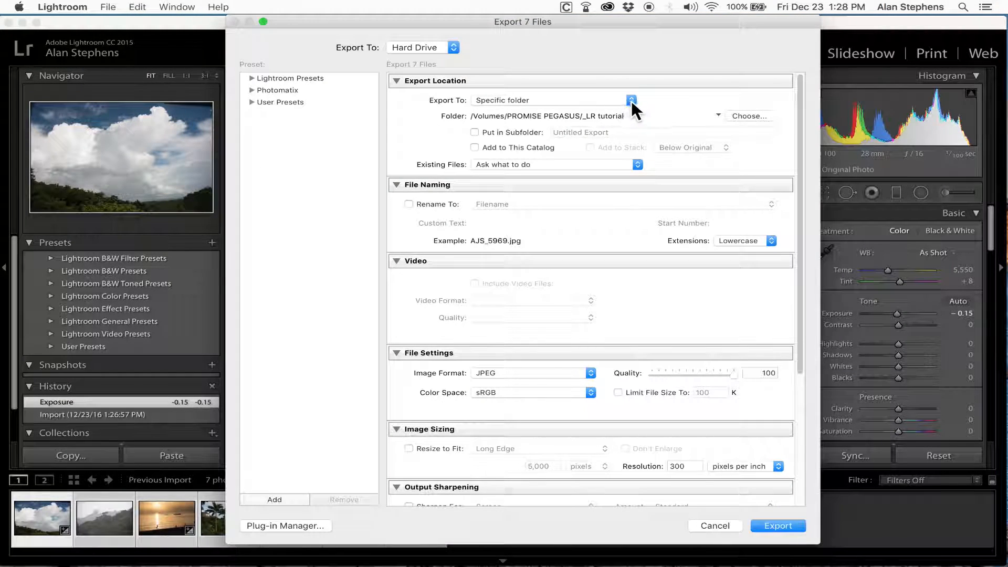
# Step: Review the available export destinations and choose Specific folder as the export location
pyautogui.click(631, 100)
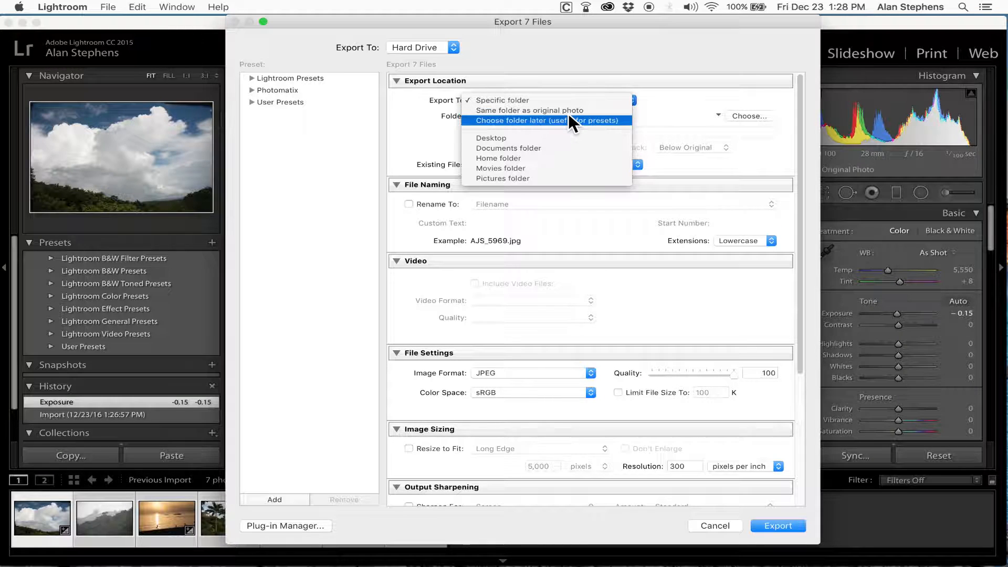
pyautogui.click(652, 116)
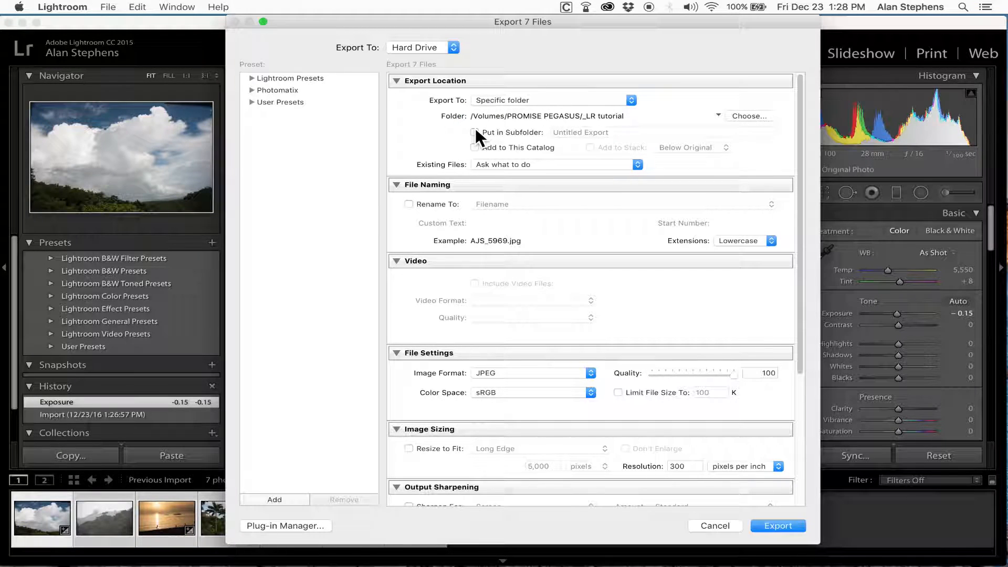
pyautogui.click(632, 98)
pyautogui.click(650, 102)
pyautogui.click(632, 100)
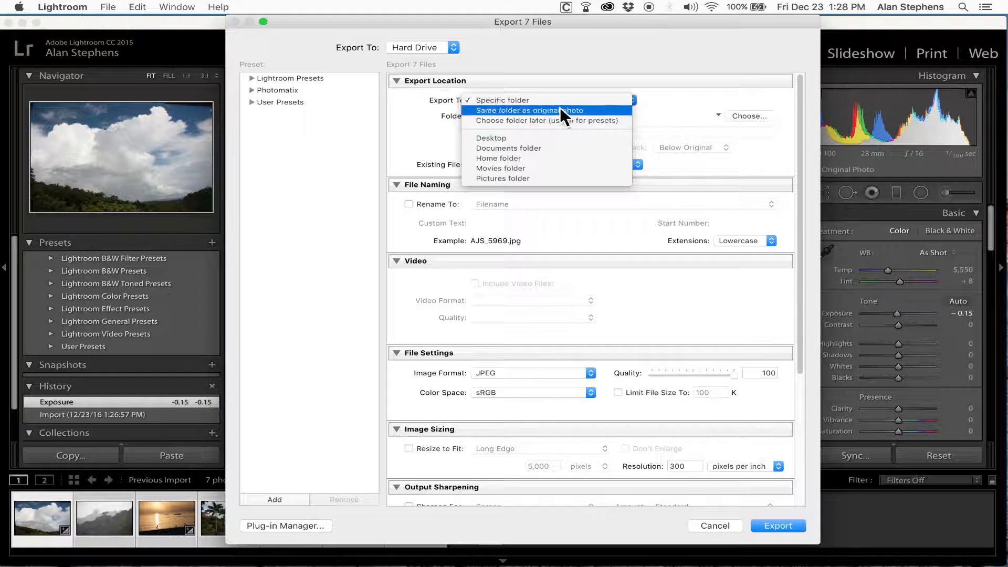
pyautogui.click(519, 100)
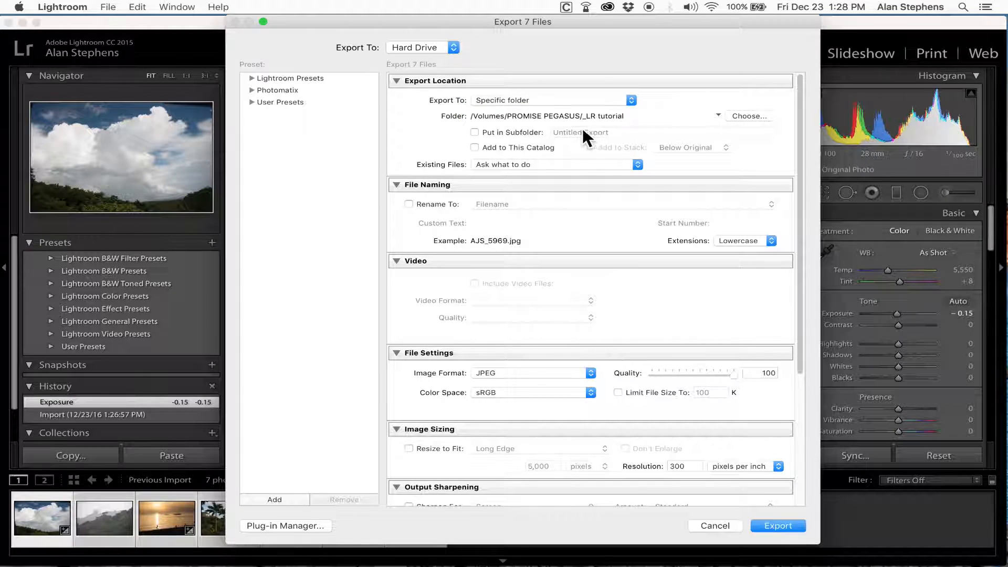
# Step: Export the selected photos into a new folder named Exports JM, created inside the _LR tutorial folder
pyautogui.click(741, 112)
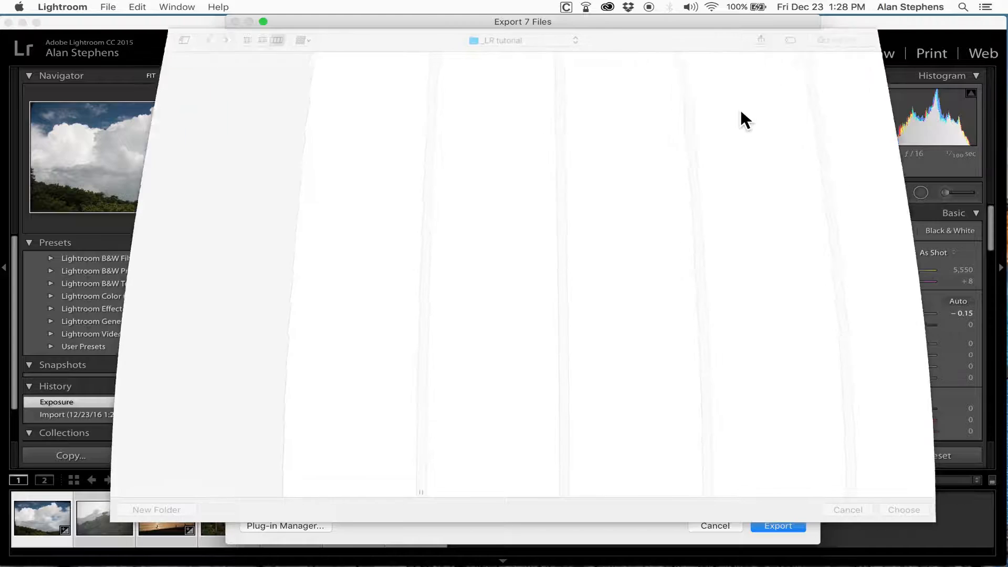
pyautogui.click(174, 507)
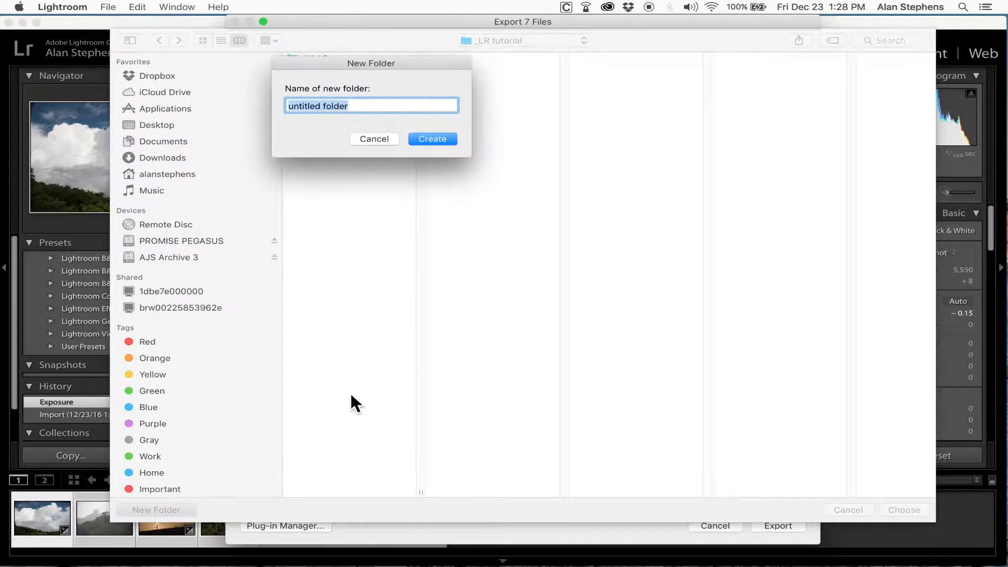
pyautogui.write('E')
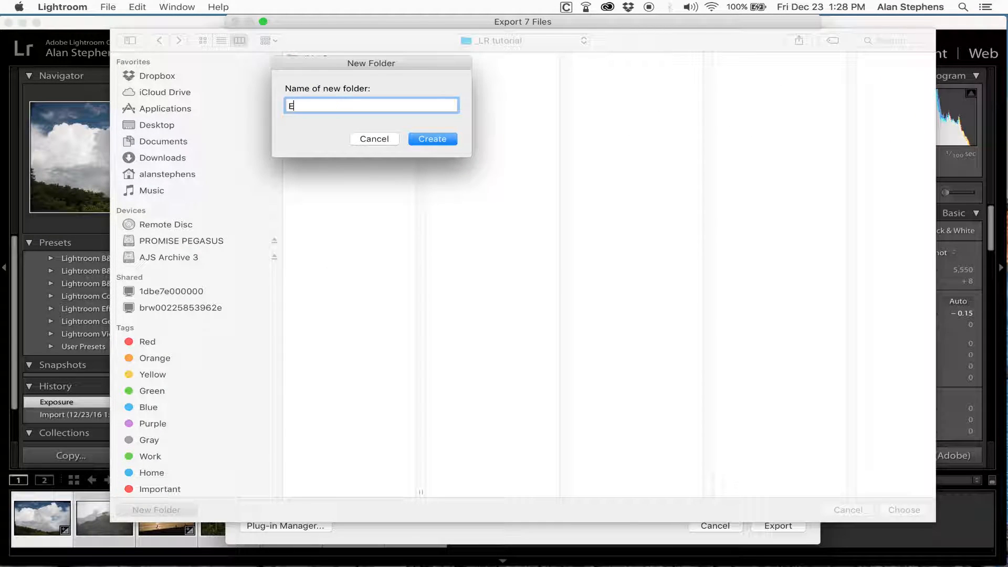
pyautogui.write('xports JM')
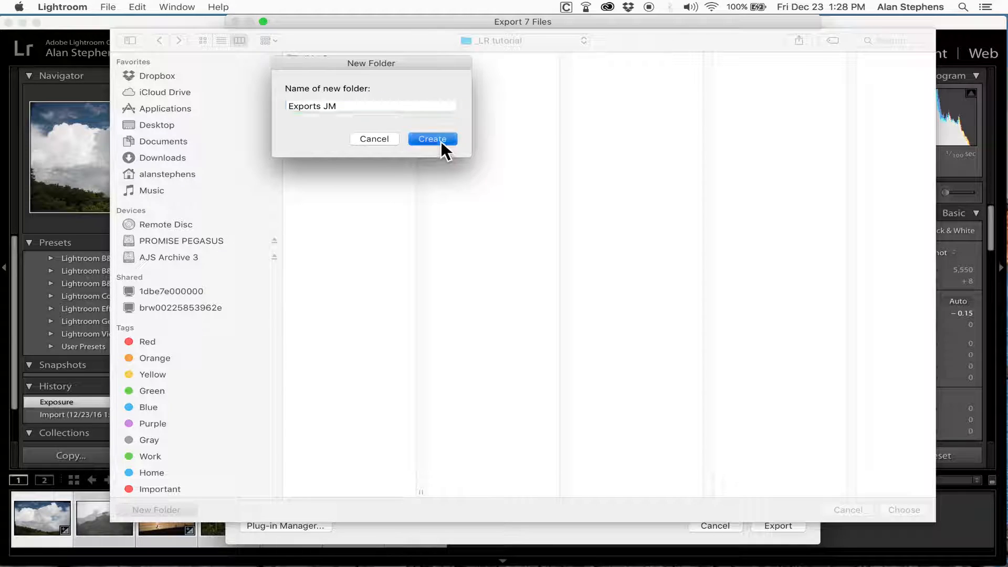
pyautogui.click(440, 140)
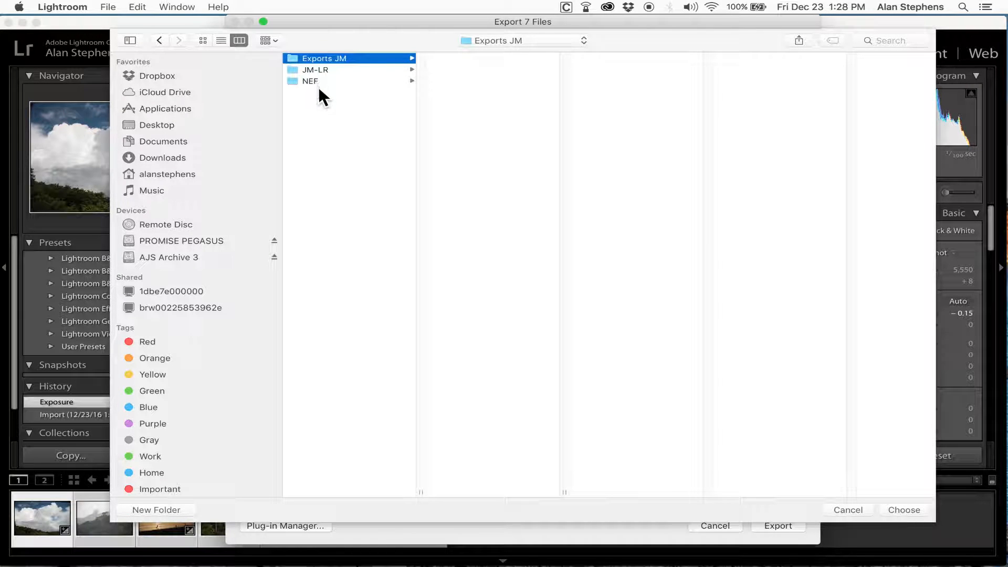
pyautogui.click(909, 509)
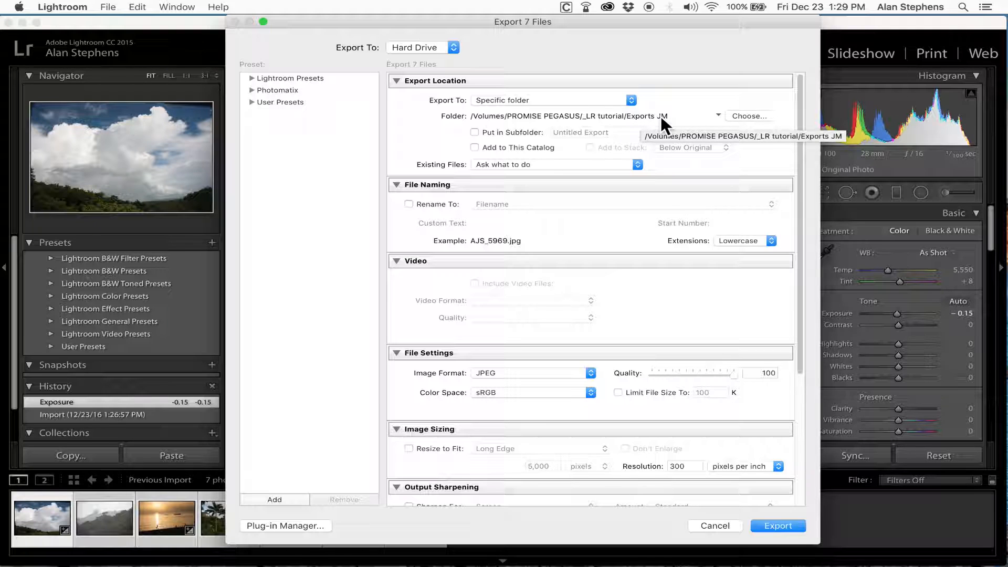
pyautogui.click(780, 523)
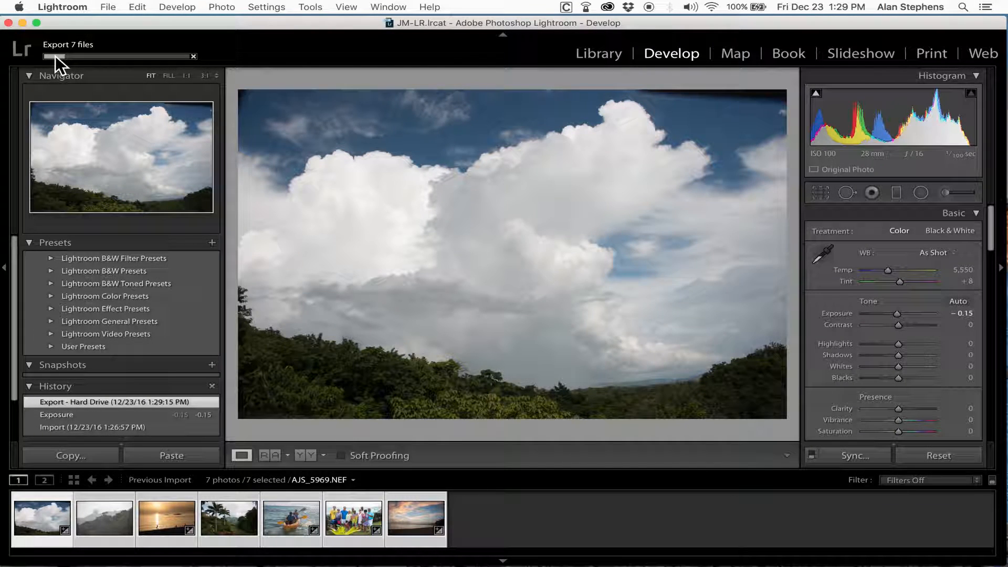
# Step: Switch to Finder, check the exported files in the Exports JM folder of _LR tutorial, and return to Lightroom
pyautogui.hotkey('ctrl', 'Up')
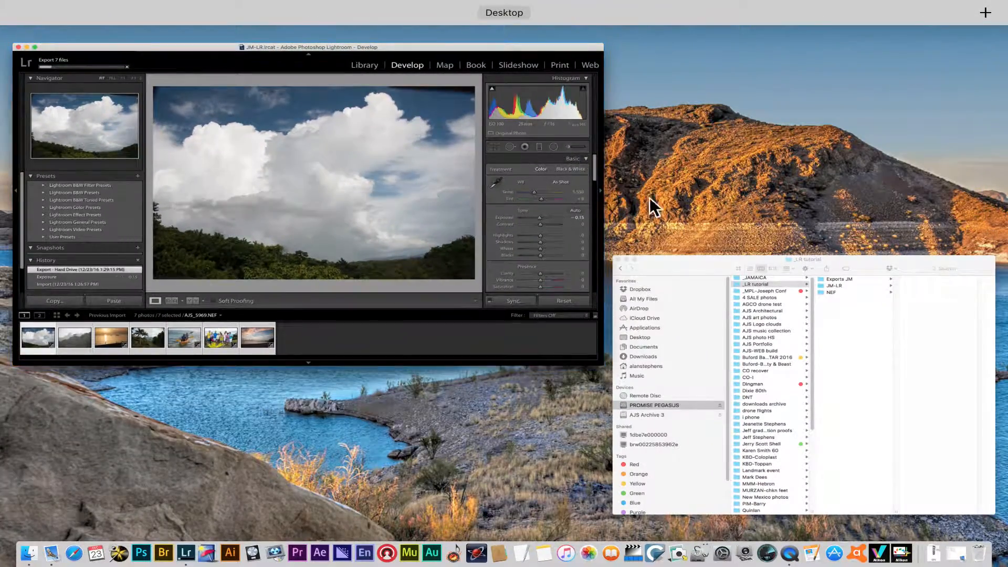
pyautogui.click(858, 345)
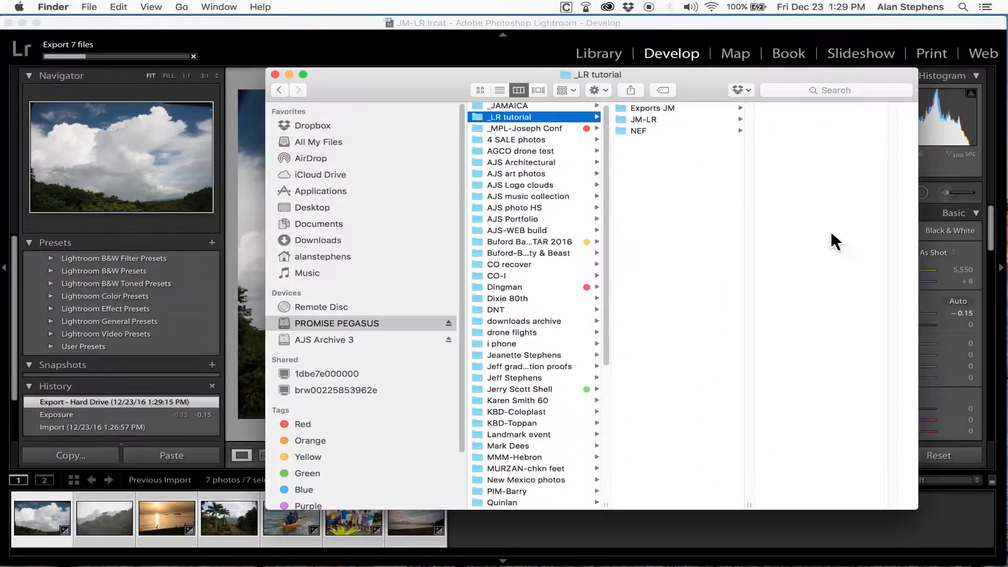
pyautogui.click(645, 108)
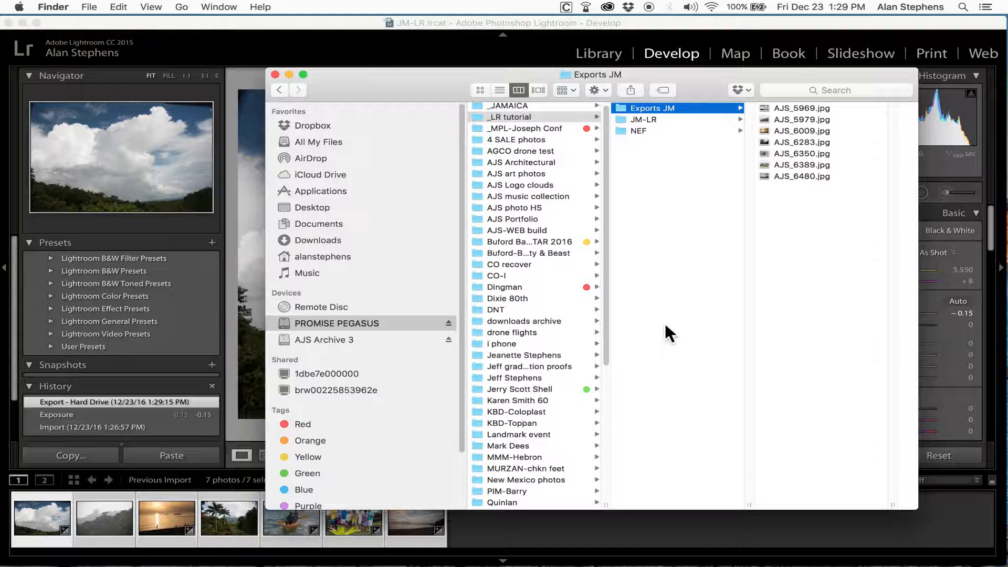
pyautogui.click(515, 49)
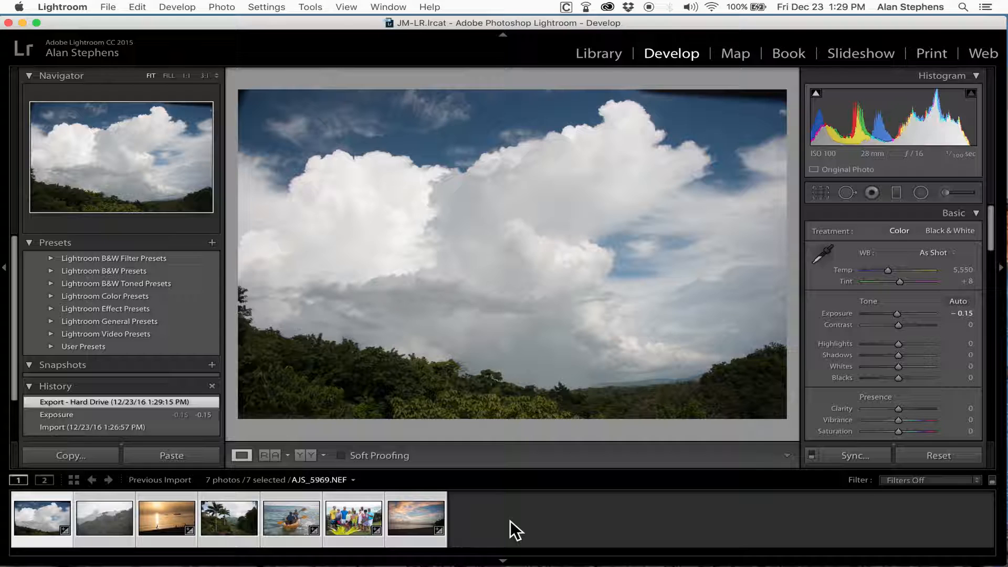